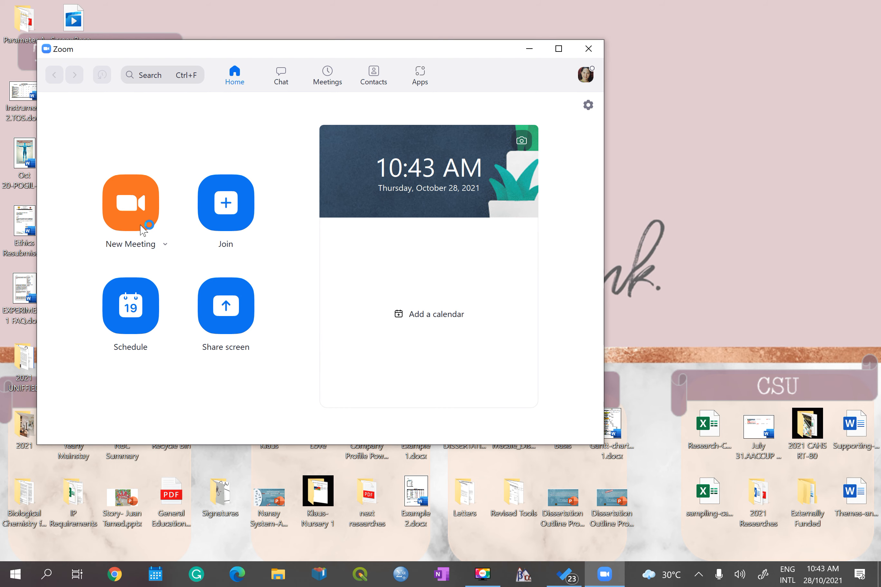
Schedule a one-hour meeting for October 28, 2021 at 11:00 AM, keeping the default topic and options, and save it
{"action": "left_click", "coordinate": [130, 313]}
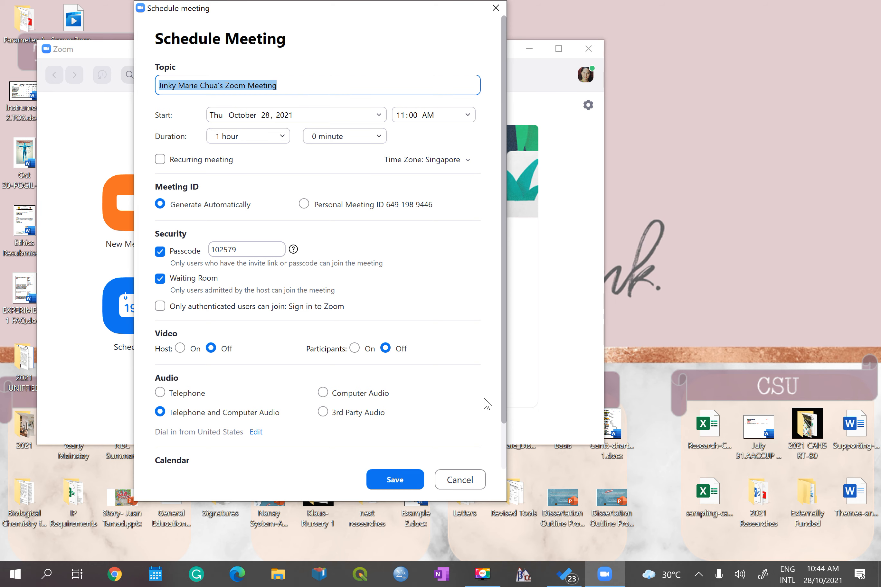
{"action": "scroll", "coordinate": [478, 417], "scroll_direction": "down", "scroll_amount": 2}
{"action": "left_click", "coordinate": [191, 456]}
{"action": "scroll", "coordinate": [303, 416], "scroll_direction": "down", "scroll_amount": 5}
{"action": "left_click", "coordinate": [391, 479]}
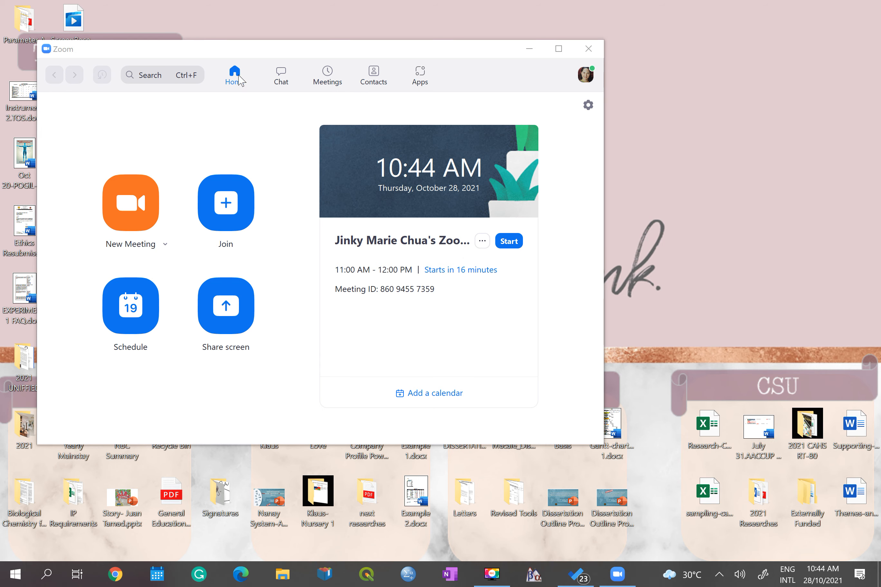
Examine the advanced options of the scheduled meeting for a livestreaming setting and save the meeting unchanged
{"action": "left_click", "coordinate": [328, 75]}
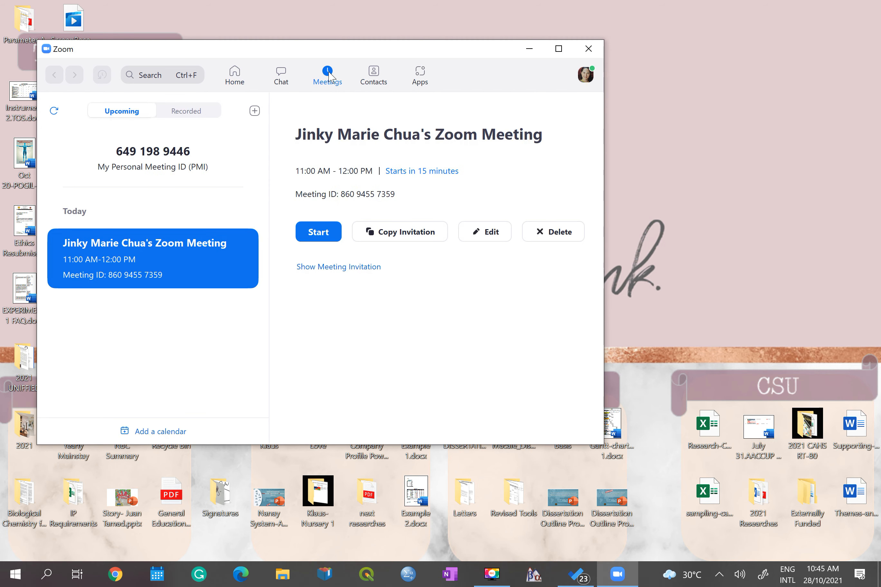
{"action": "left_click", "coordinate": [489, 239]}
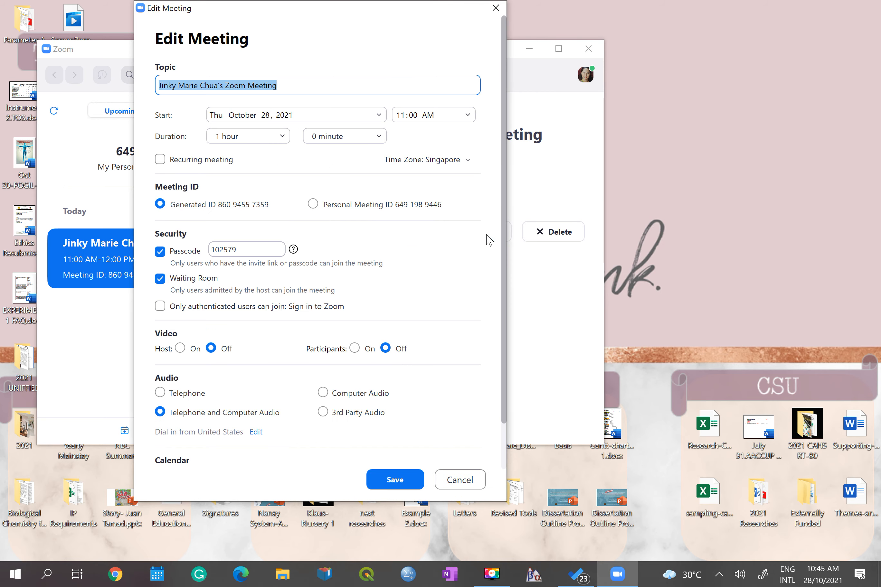
{"action": "left_click_drag", "start_coordinate": [505, 207], "coordinate": [510, 301]}
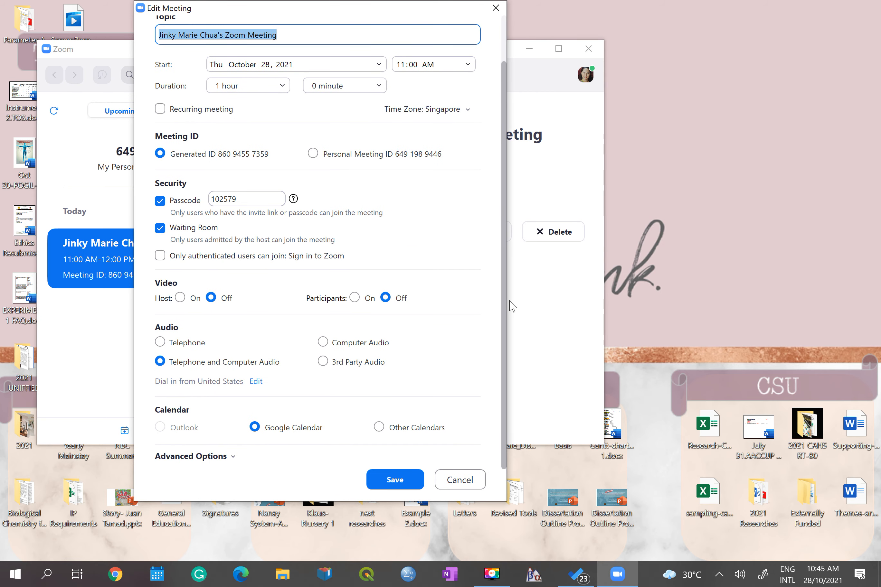
{"action": "left_click", "coordinate": [223, 457]}
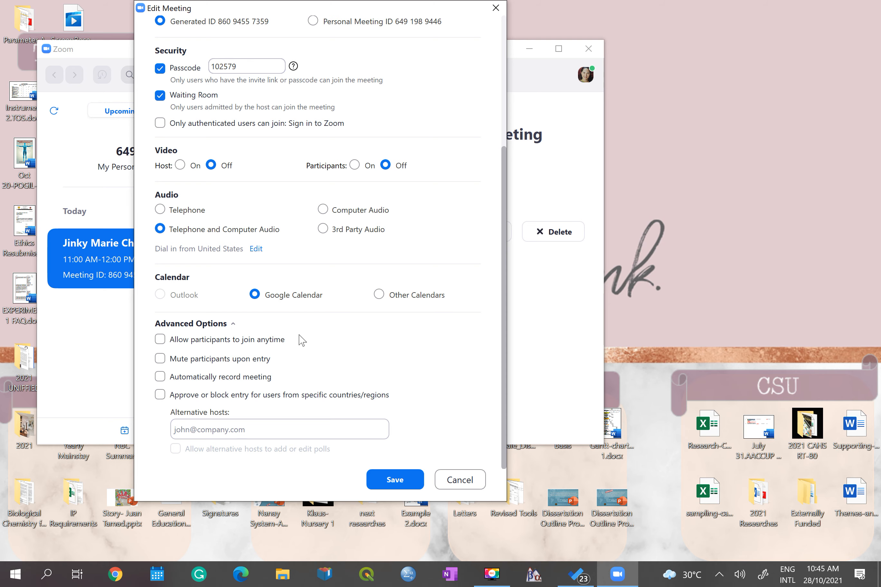
{"action": "left_click", "coordinate": [412, 481]}
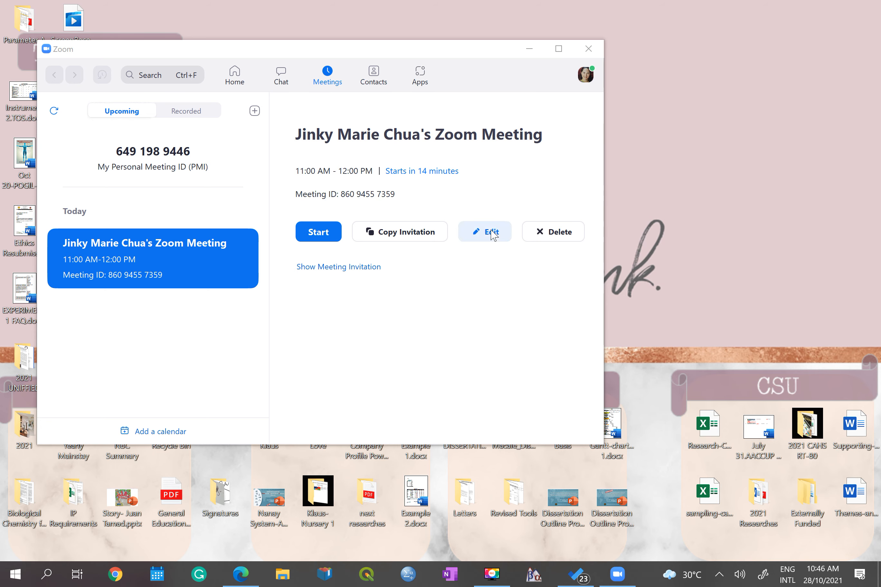
Open the additional Zoom settings in the web portal and sign in with the host's Google account
{"action": "left_click", "coordinate": [585, 80]}
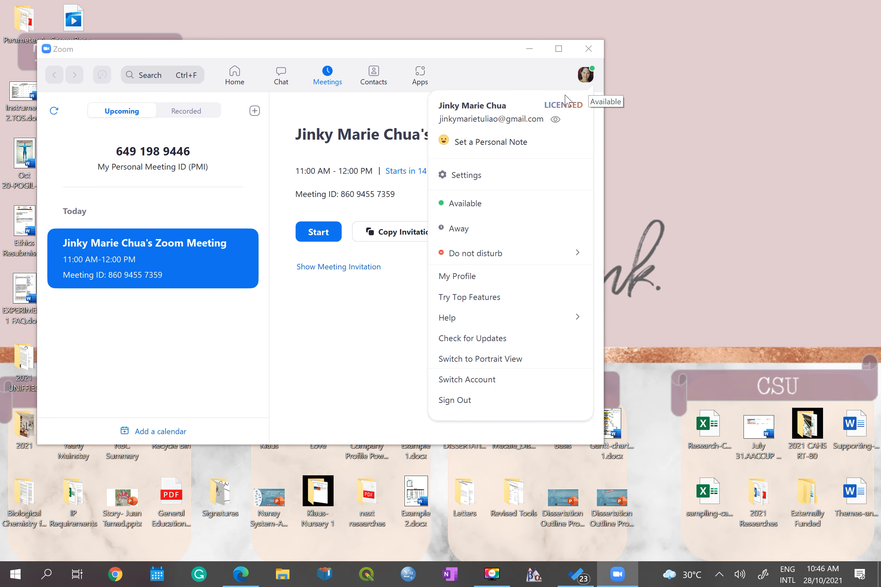
{"action": "left_click", "coordinate": [476, 182]}
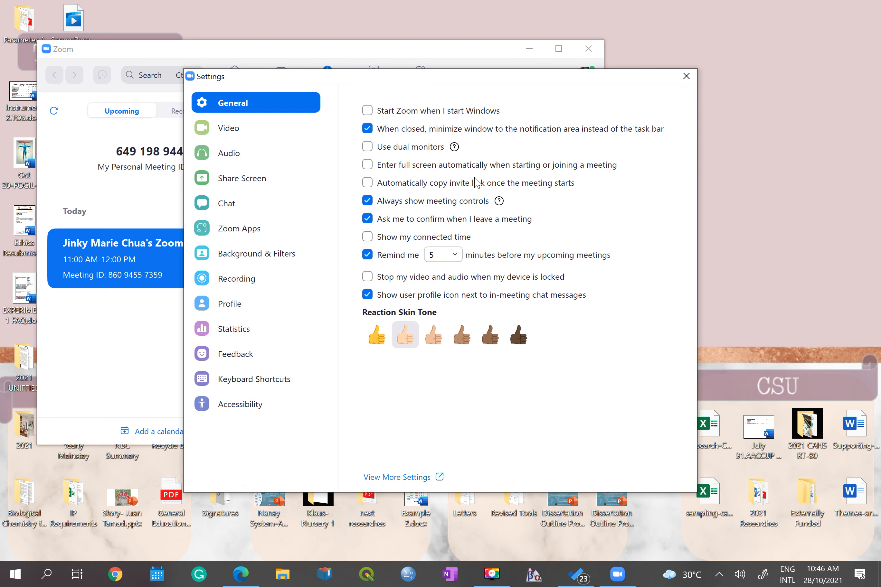
{"action": "left_click", "coordinate": [393, 478]}
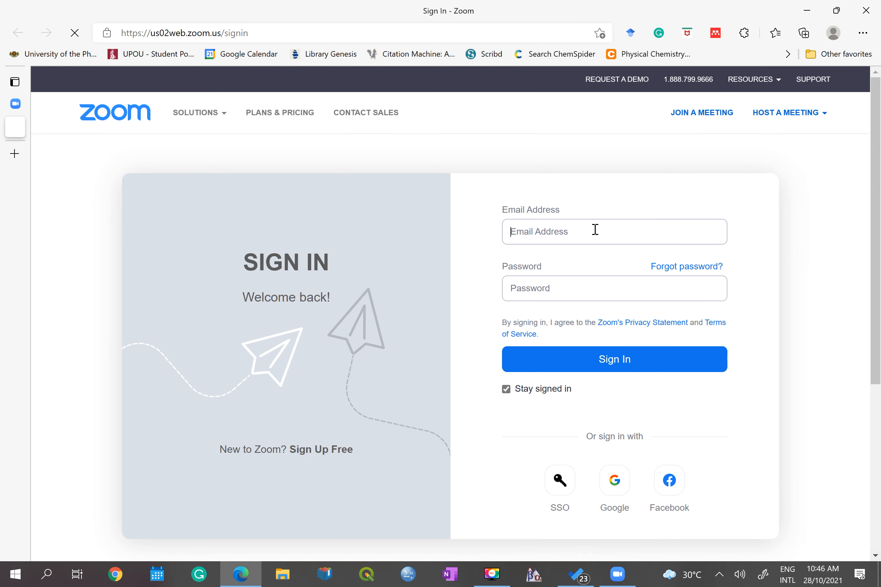
{"action": "left_click", "coordinate": [616, 491]}
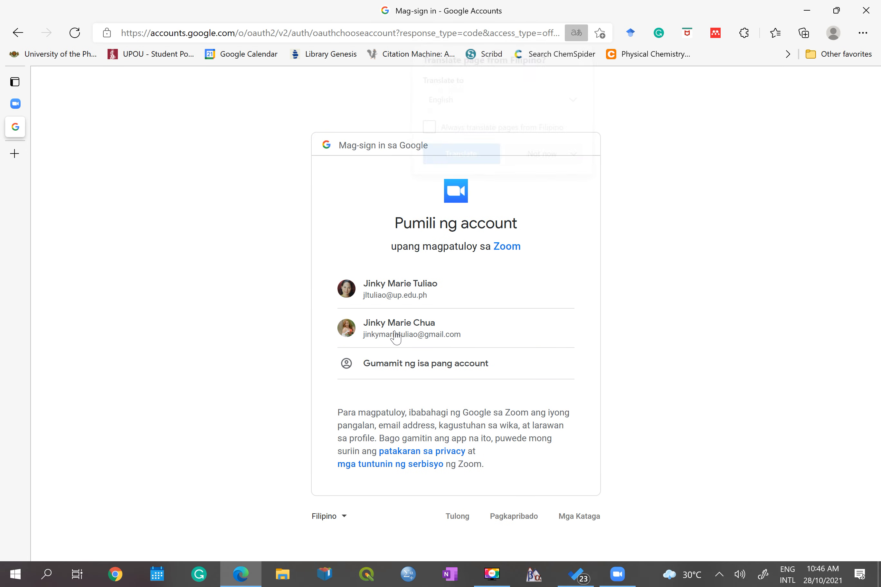
{"action": "left_click", "coordinate": [396, 334]}
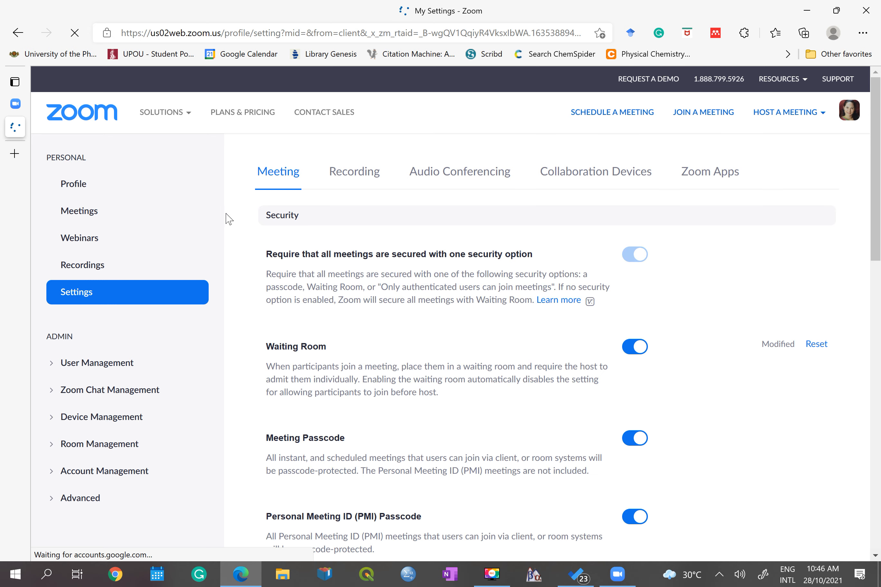
Open the upcoming 11:00 AM meeting for editing in the web portal and look through its options
{"action": "left_click", "coordinate": [80, 212]}
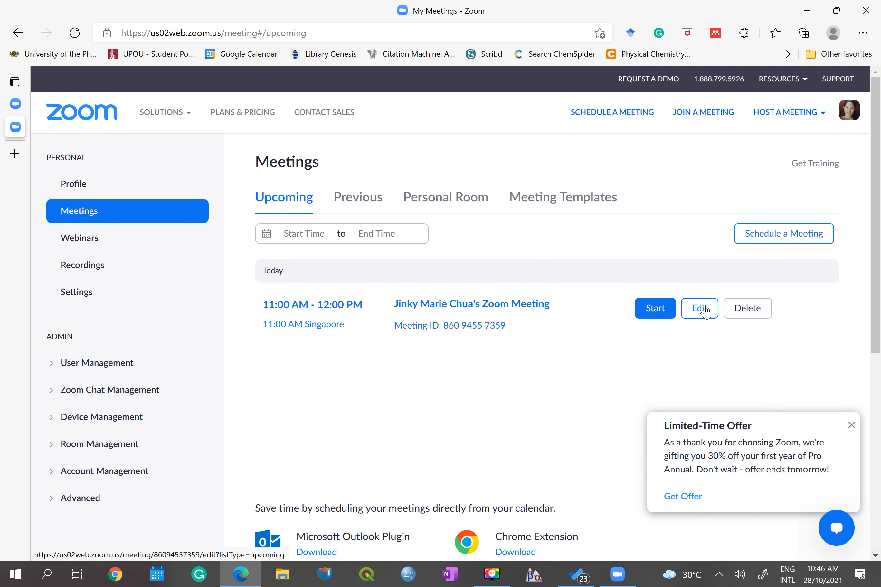
{"action": "left_click", "coordinate": [704, 309]}
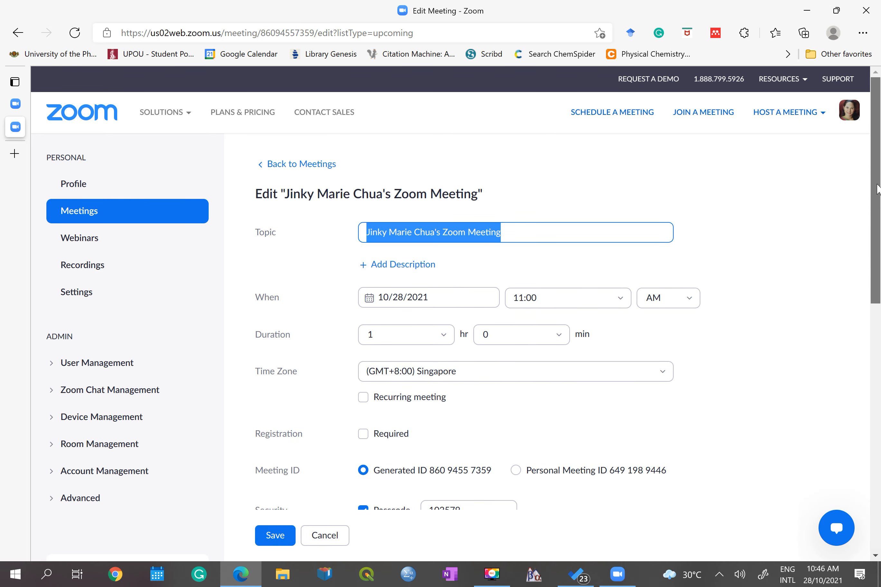
{"action": "scroll", "coordinate": [877, 237], "scroll_direction": "down", "scroll_amount": 2}
{"action": "left_click_drag", "start_coordinate": [880, 240], "coordinate": [875, 212]}
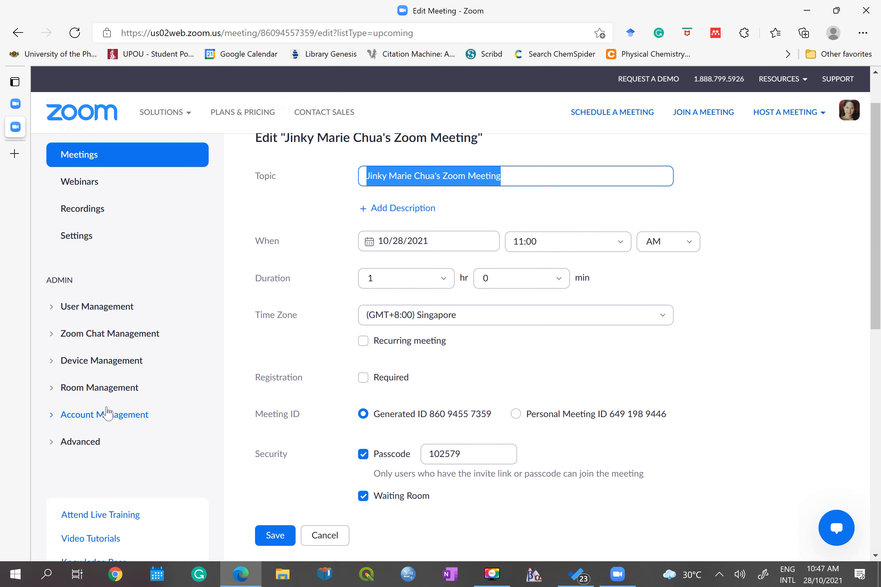
Enable Custom Live Streaming Service for meetings in the account settings, save it, and close the browser
{"action": "left_click", "coordinate": [102, 416]}
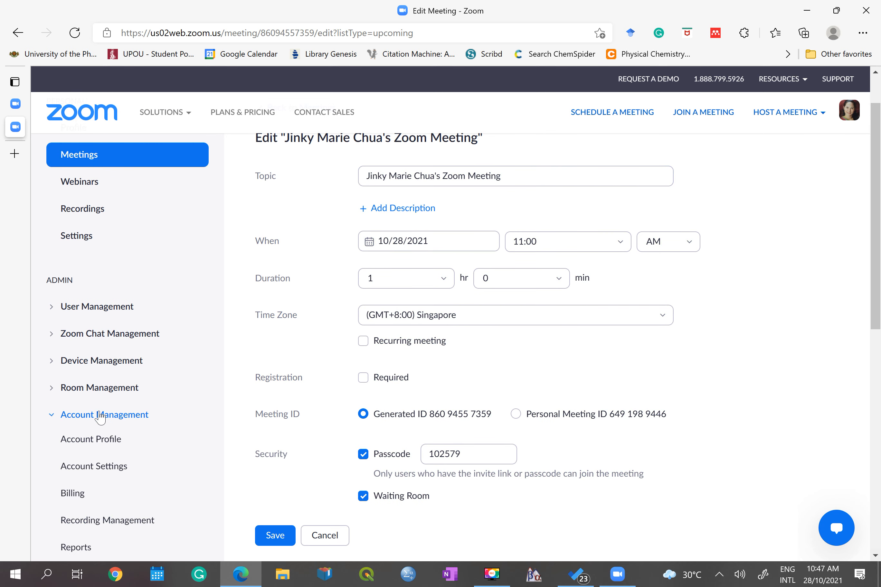
{"action": "left_click", "coordinate": [92, 474]}
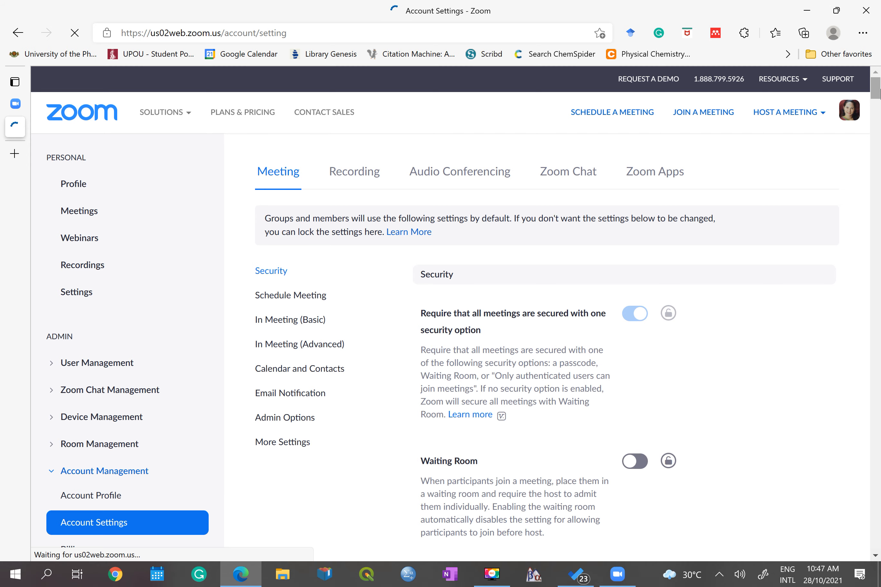
{"action": "left_click_drag", "start_coordinate": [879, 91], "coordinate": [878, 441]}
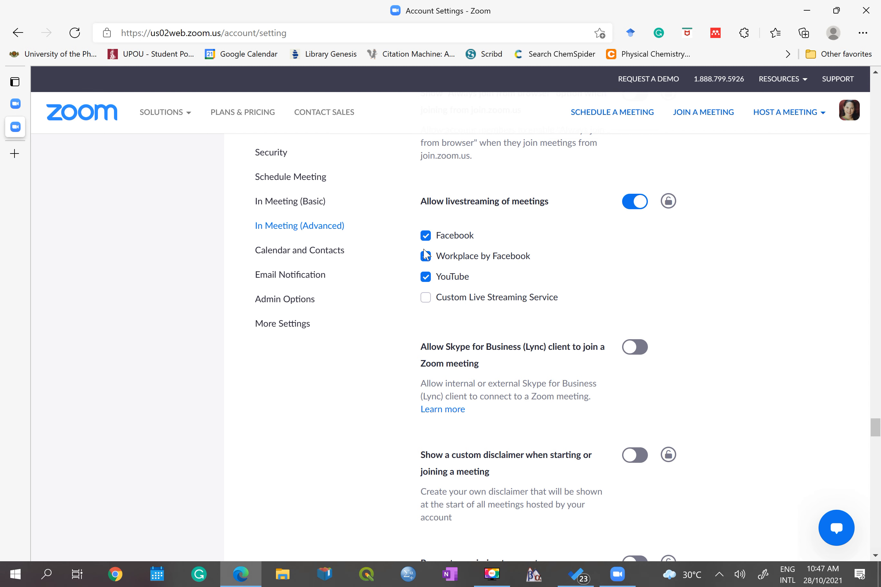
{"action": "left_click", "coordinate": [425, 299]}
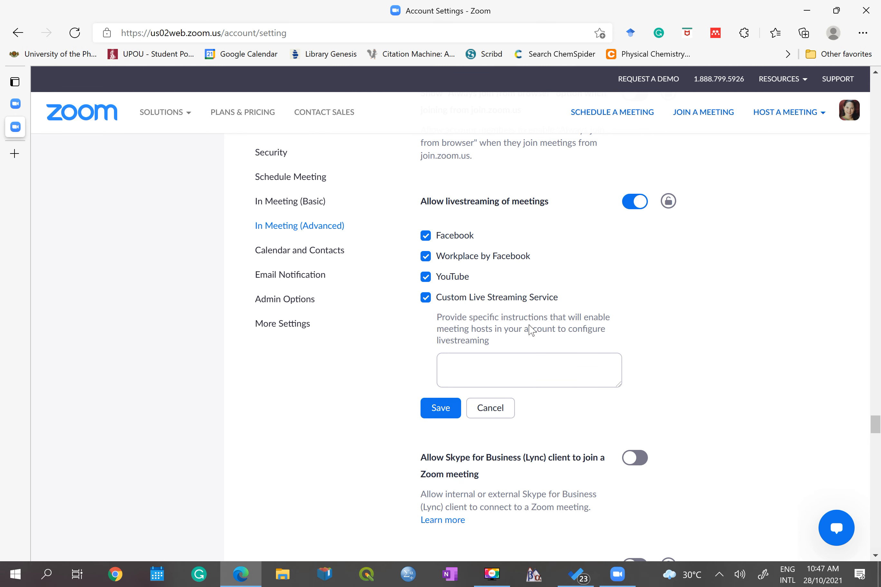
{"action": "left_click", "coordinate": [448, 410]}
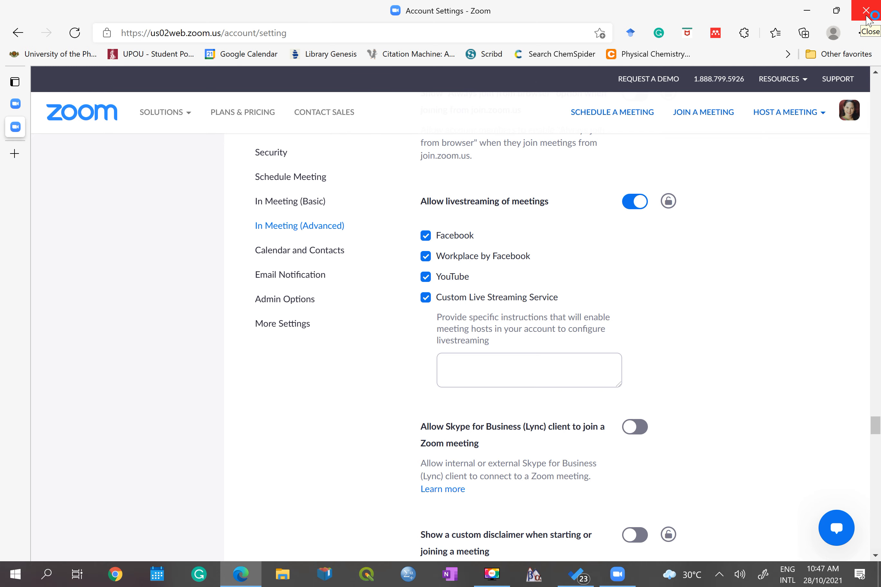
{"action": "left_click", "coordinate": [865, 11]}
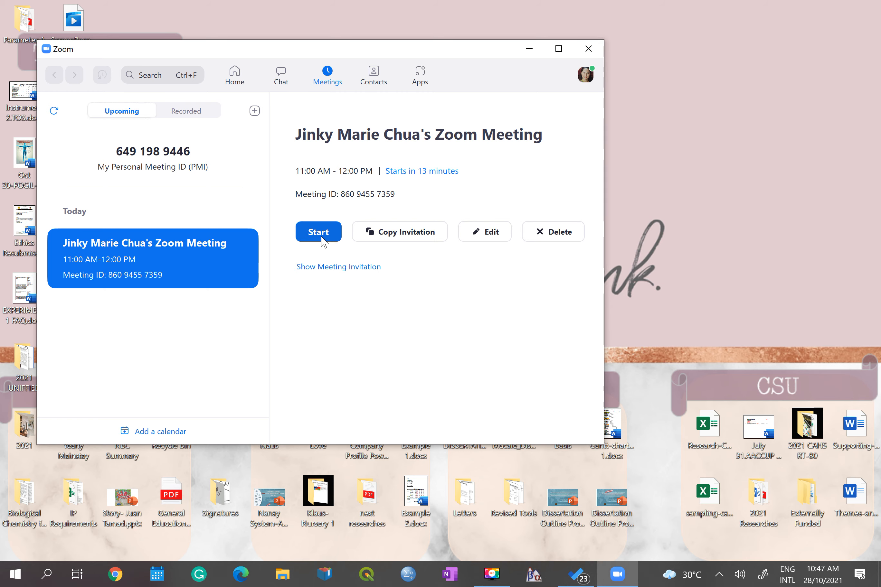
Switch to Chrome with the Person 2 profile and open the Our Chem Lab Channel playlists page on YouTube
{"action": "left_click", "coordinate": [110, 581]}
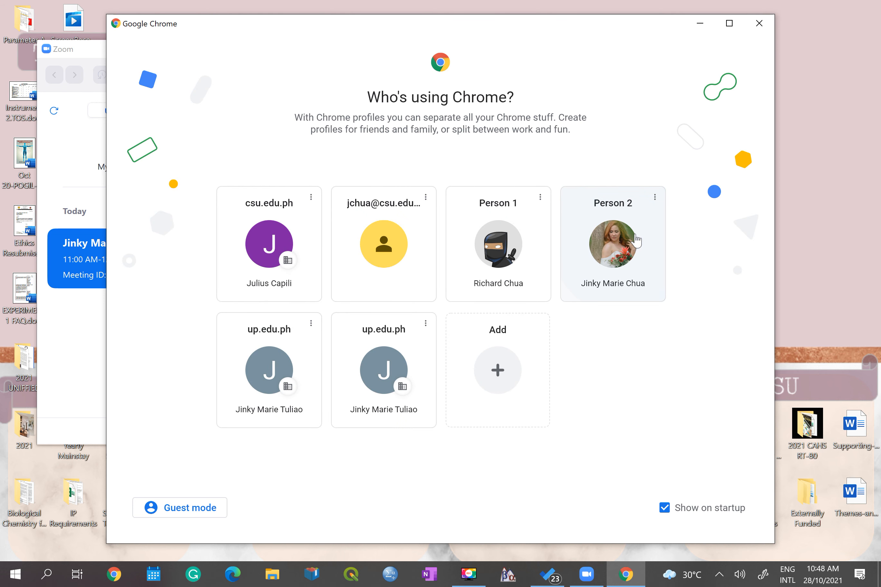
{"action": "left_click", "coordinate": [636, 239]}
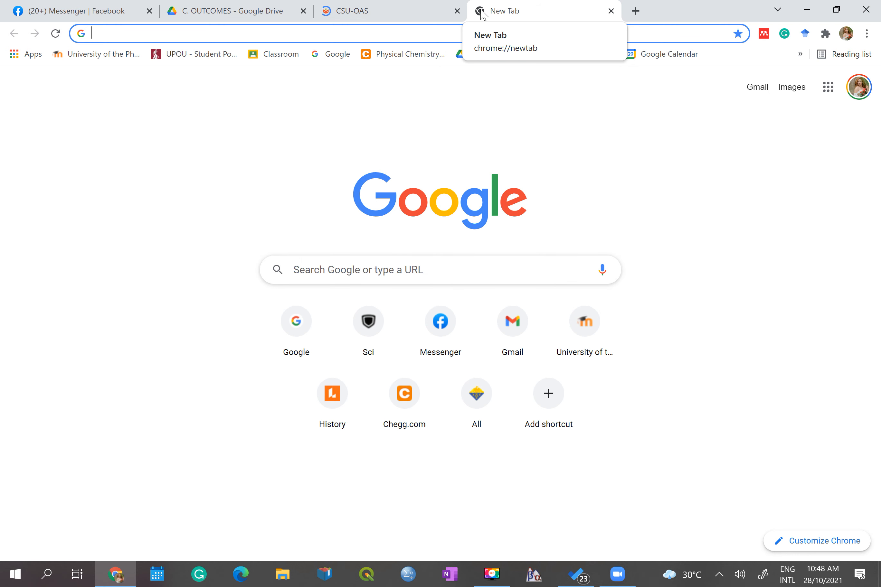
{"action": "type", "text": "youtube.com"}
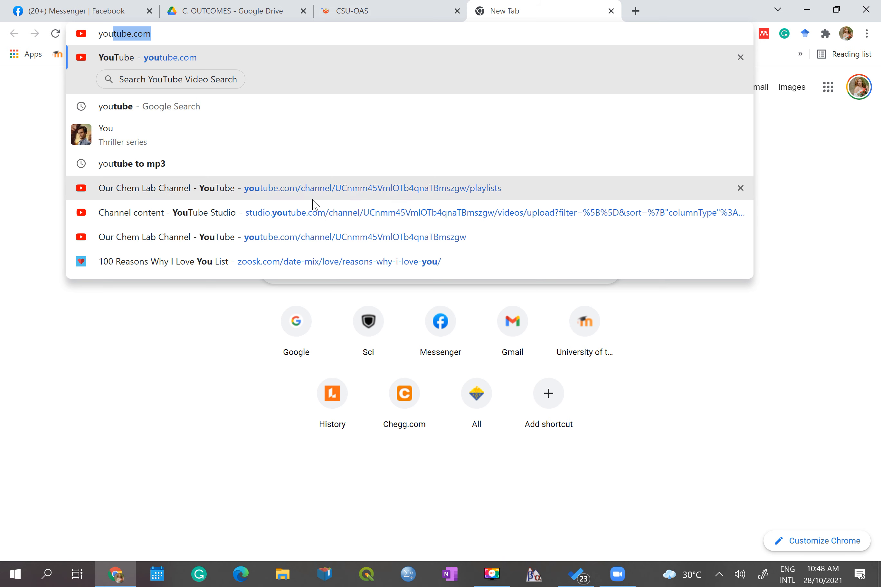
{"action": "left_click", "coordinate": [315, 197]}
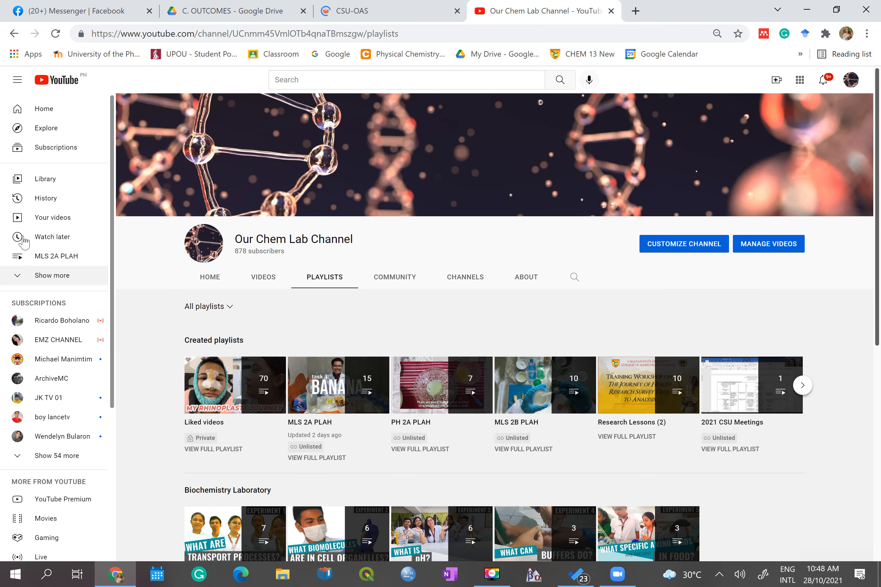
Go live from the YouTube channel by creating a stream with new settings, titled "Demo"
{"action": "left_click", "coordinate": [777, 82]}
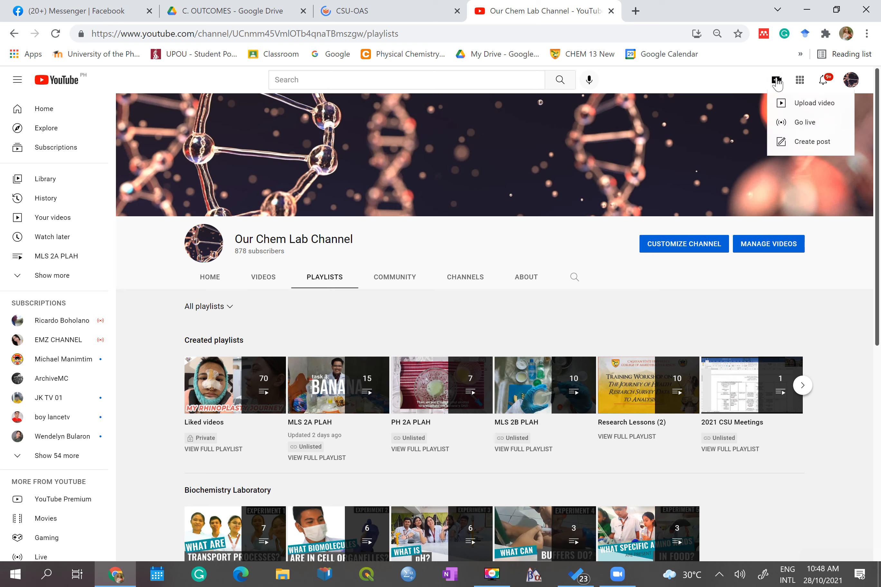
{"action": "left_click", "coordinate": [802, 127]}
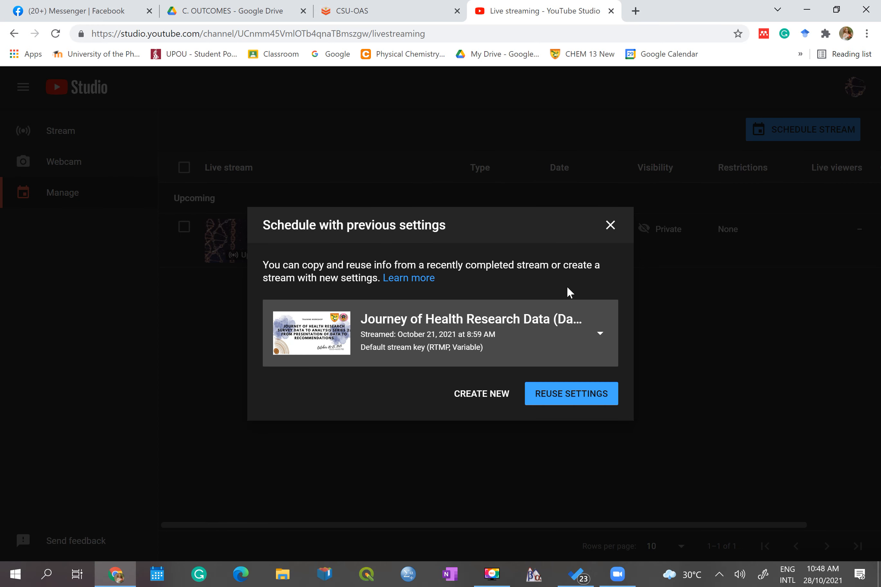
{"action": "left_click", "coordinate": [479, 393]}
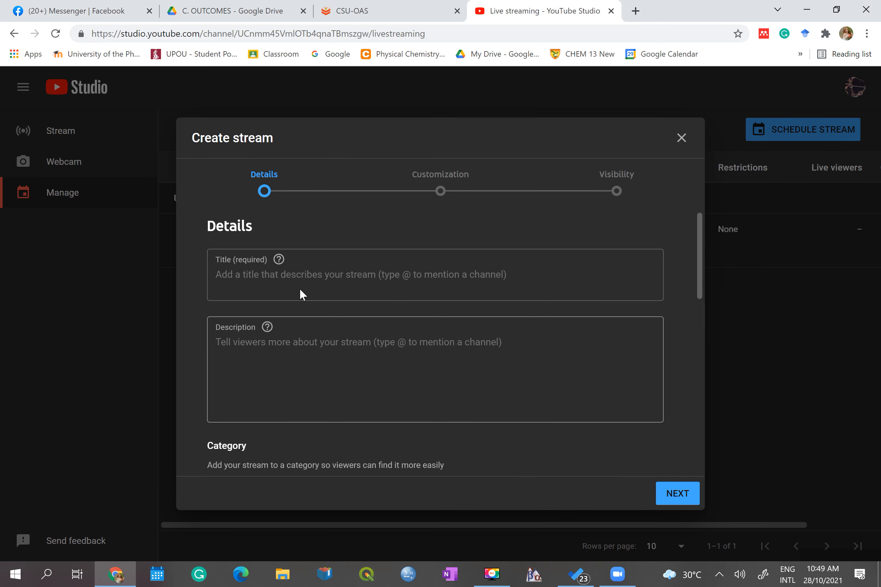
{"action": "left_click", "coordinate": [280, 279]}
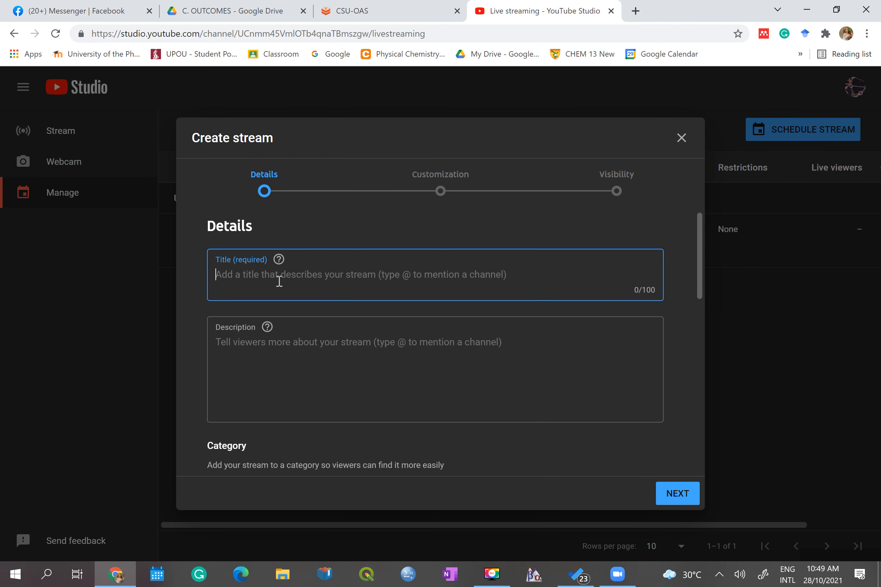
{"action": "type", "text": "Demo"}
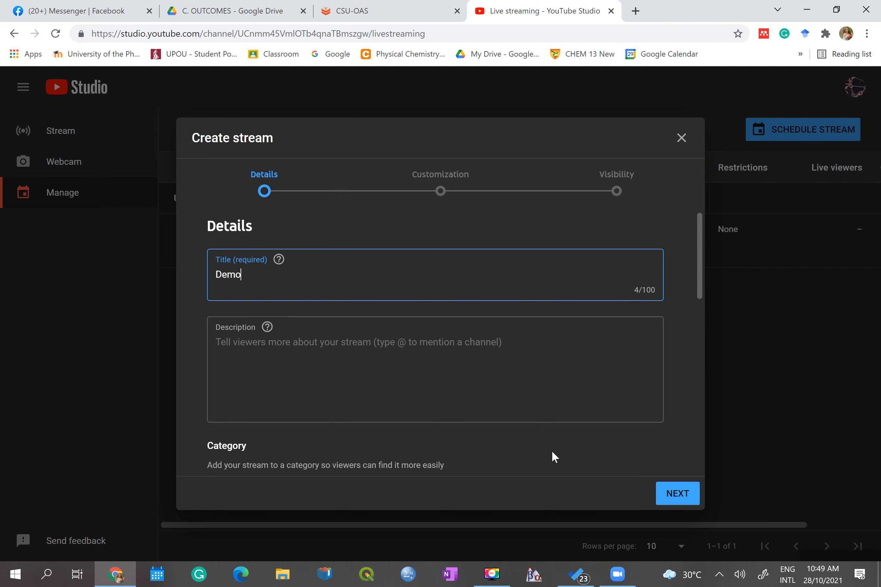
Finish creating the stream as not made for kids, with chat open to anyone, Public visibility and an Oct 28, 2021, 10:45 AM schedule
{"action": "scroll", "coordinate": [626, 466], "scroll_direction": "down", "scroll_amount": 10}
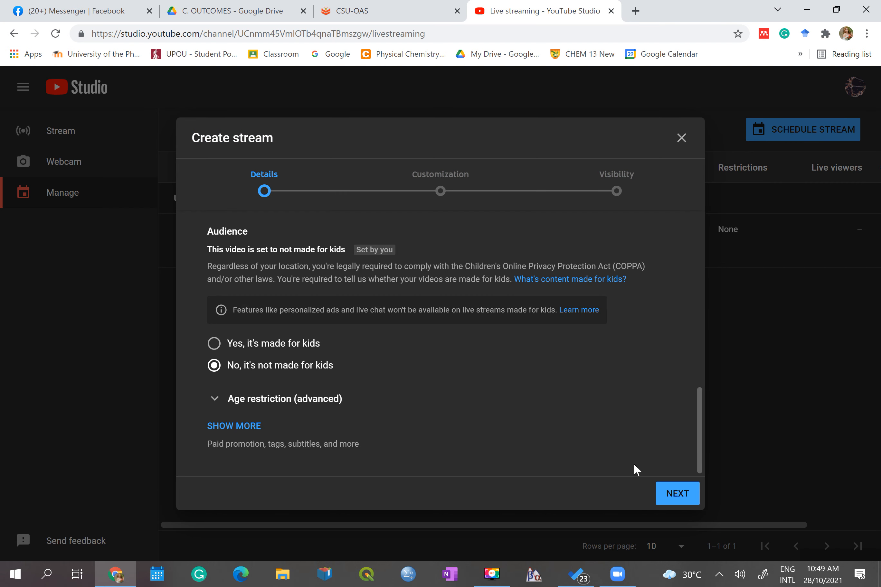
{"action": "left_click", "coordinate": [665, 498]}
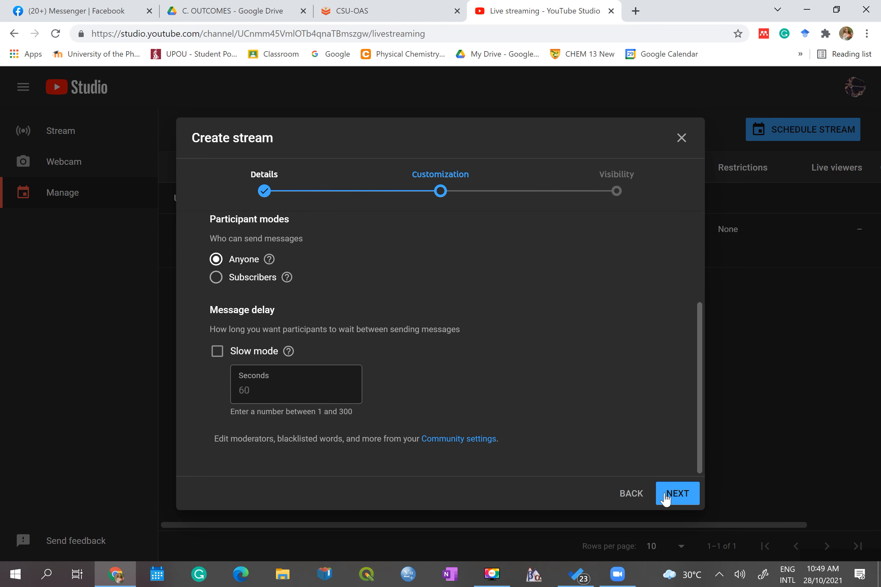
{"action": "left_click", "coordinate": [665, 497]}
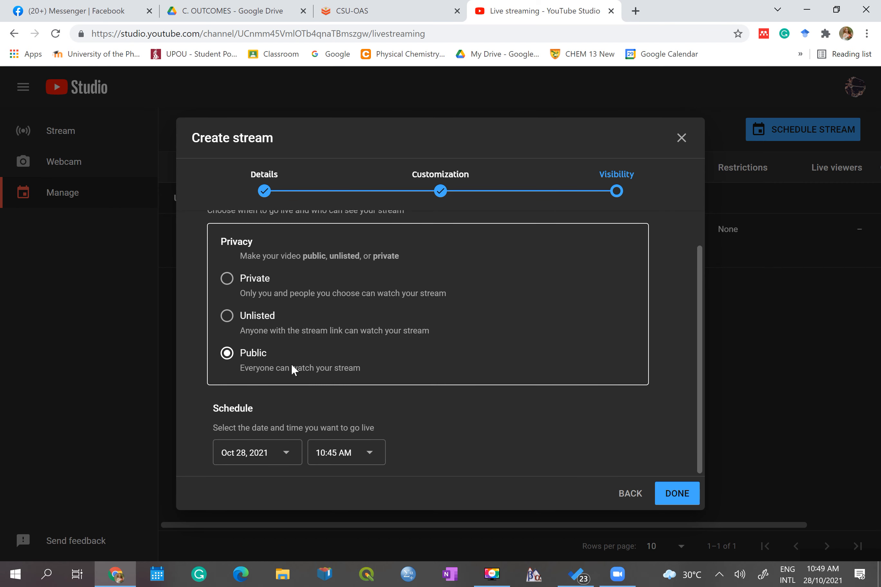
{"action": "left_click", "coordinate": [684, 494]}
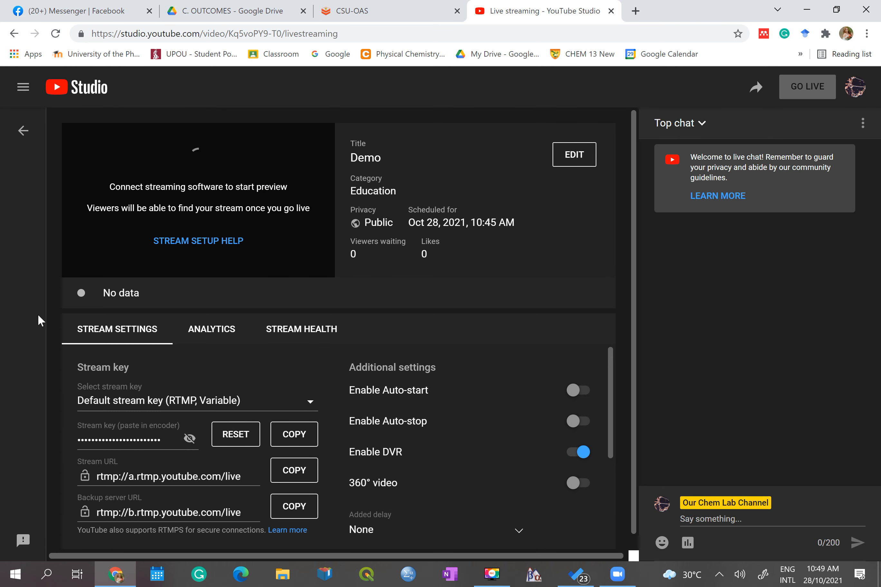
Switch to Zoom, start the scheduled 11:00 AM meeting in a maximized window, and choose Live on Custom Live Streaming Service
{"action": "left_click", "coordinate": [618, 574]}
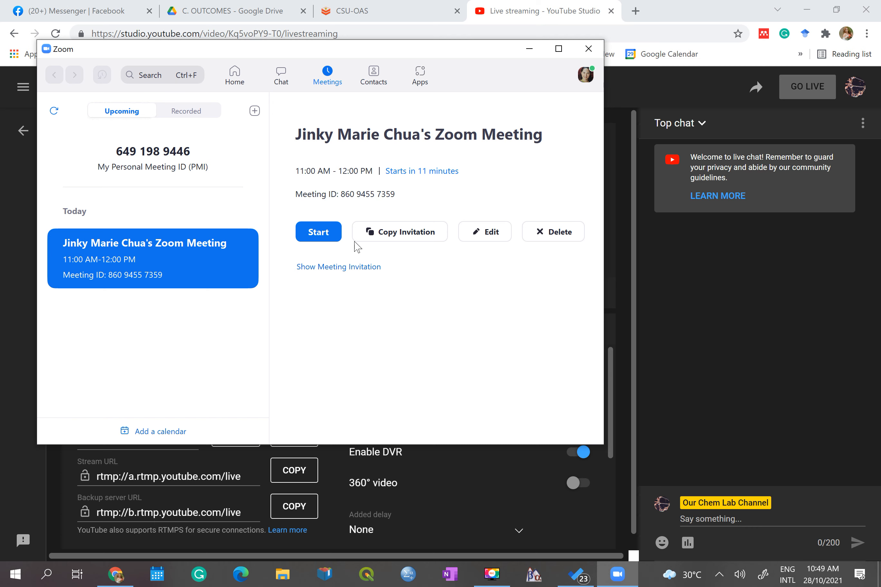
{"action": "left_click", "coordinate": [321, 235]}
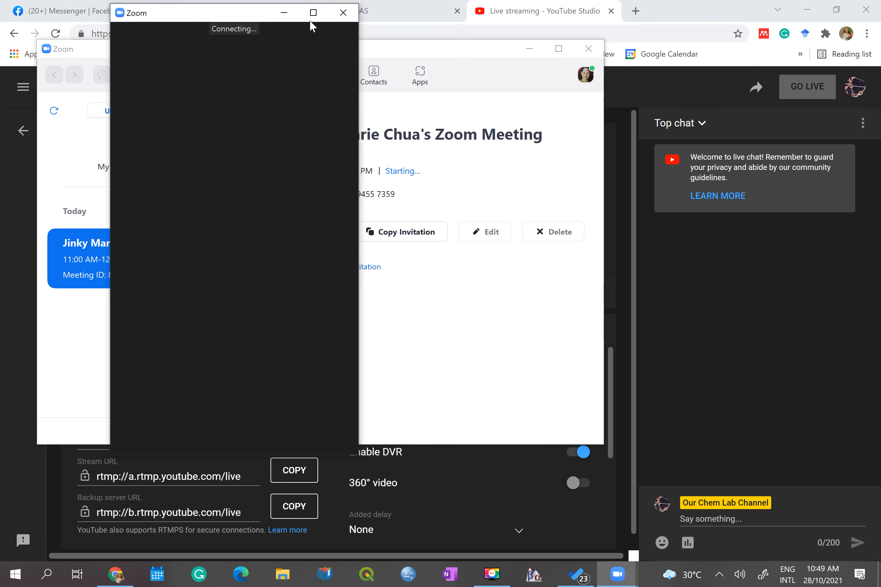
{"action": "left_click", "coordinate": [310, 18]}
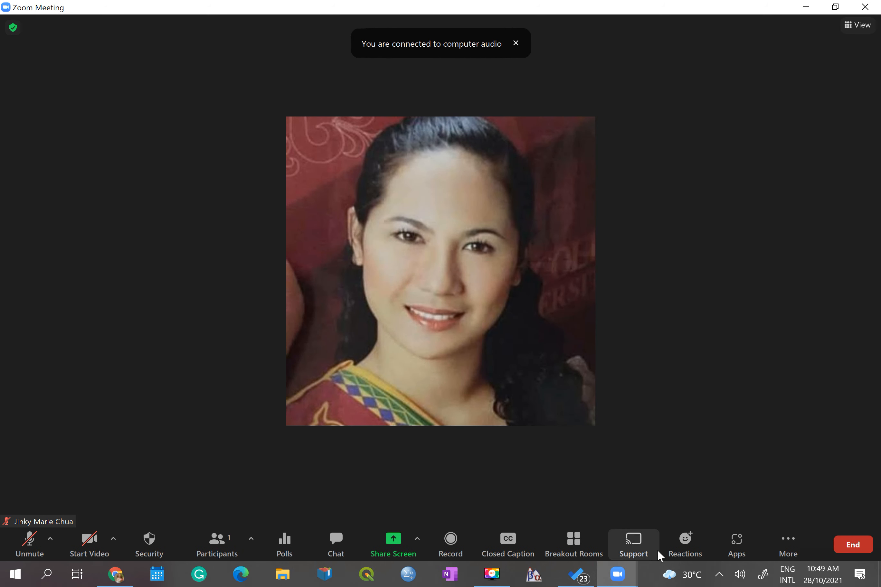
{"action": "left_click", "coordinate": [788, 545]}
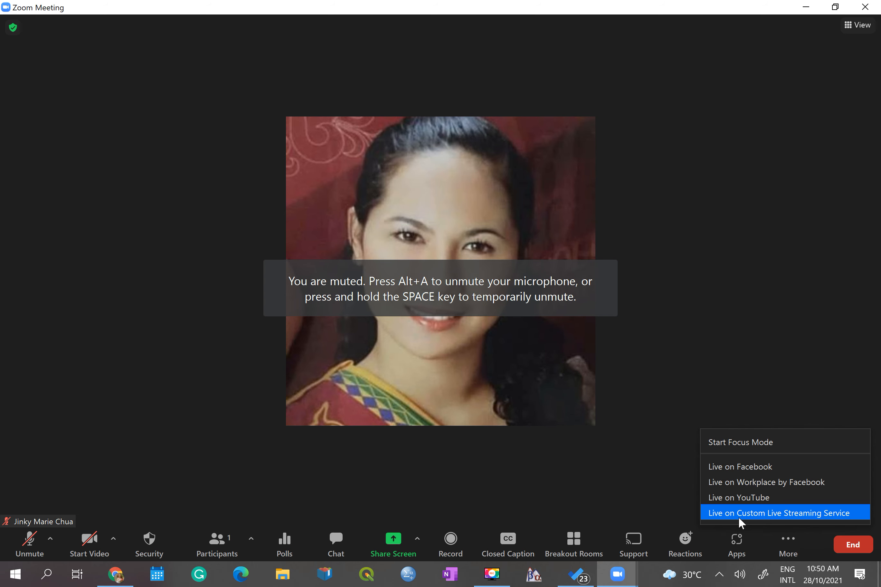
{"action": "left_click", "coordinate": [741, 514]}
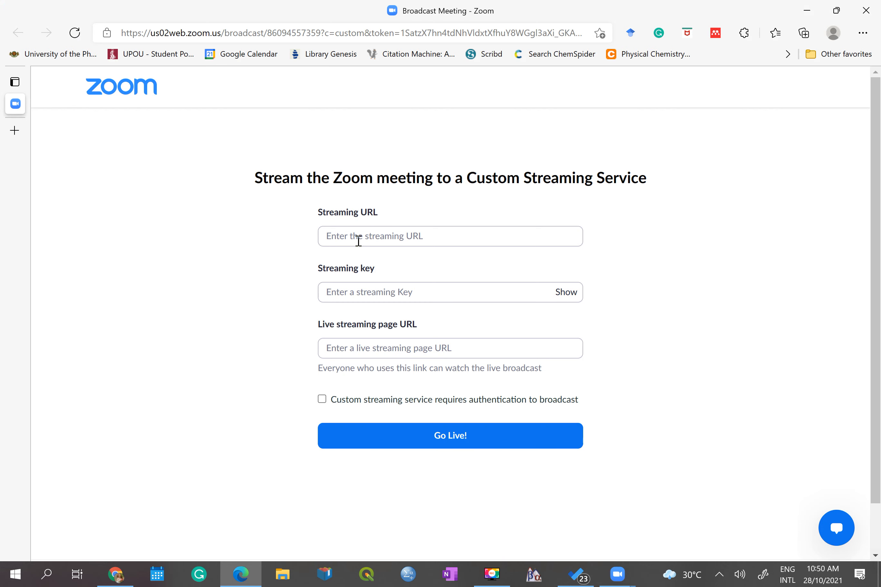
Copy the Demo stream's Stream URL from YouTube Studio in Chrome into the Zoom broadcast form as Streaming URL rtmp://a.rtmp.youtube.com/live2
{"action": "key", "text": "alt+Tab"}
{"action": "key", "text": "alt+Tab"}
{"action": "key", "text": "alt+Tab"}
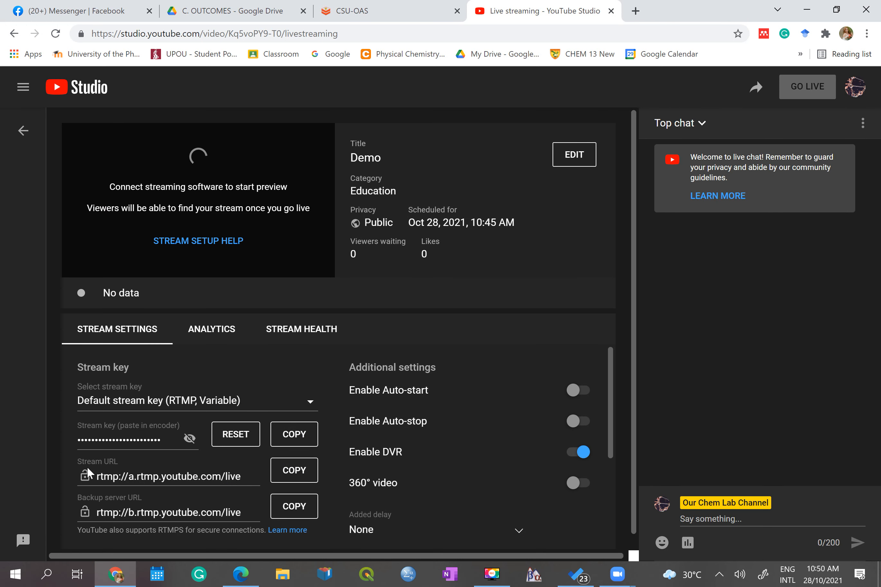
{"action": "left_click", "coordinate": [305, 471]}
{"action": "key", "text": "alt+Tab"}
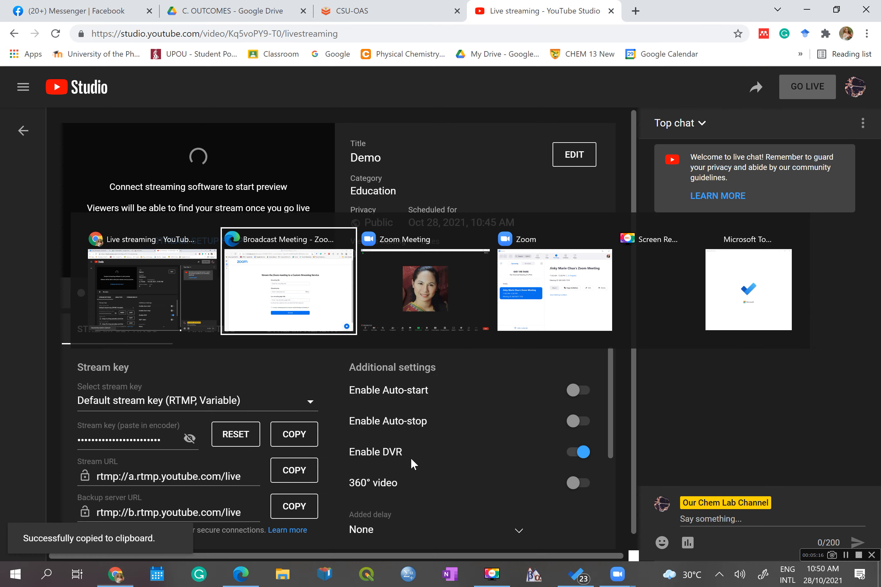
{"action": "key", "text": "alt+Tab"}
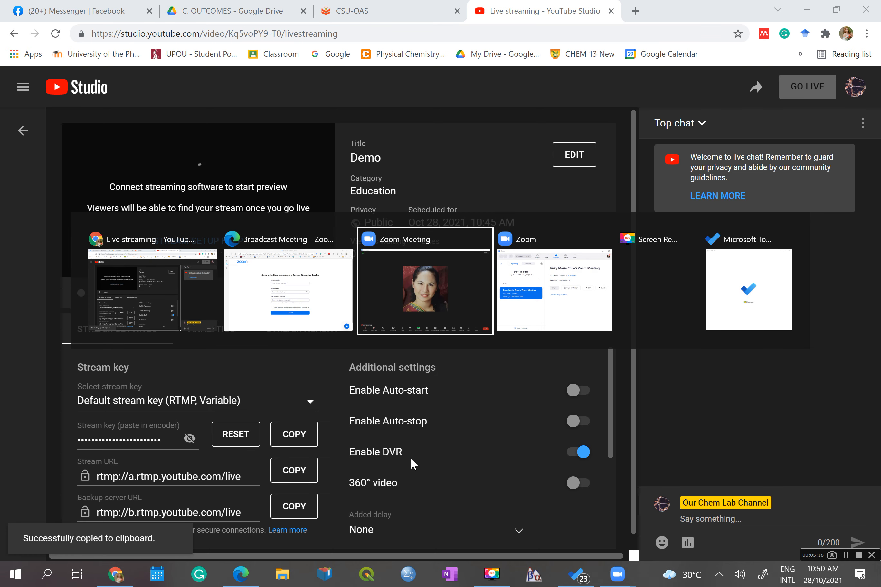
{"action": "key", "text": "alt+shift+Tab"}
{"action": "left_click", "coordinate": [332, 231]}
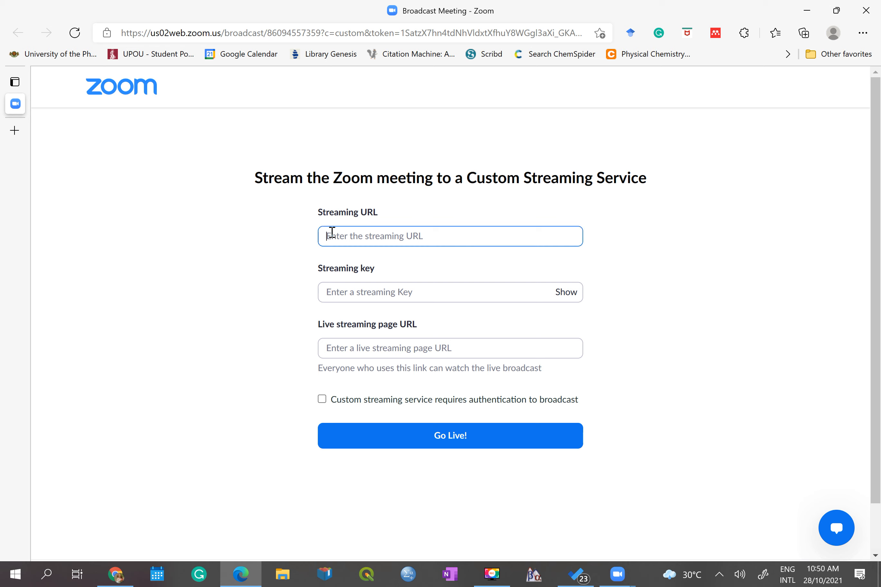
{"action": "key", "text": "ctrl+v"}
Copy the stream key from YouTube Studio and paste it into the Streaming key field of the Zoom broadcast form
{"action": "left_click", "coordinate": [340, 294]}
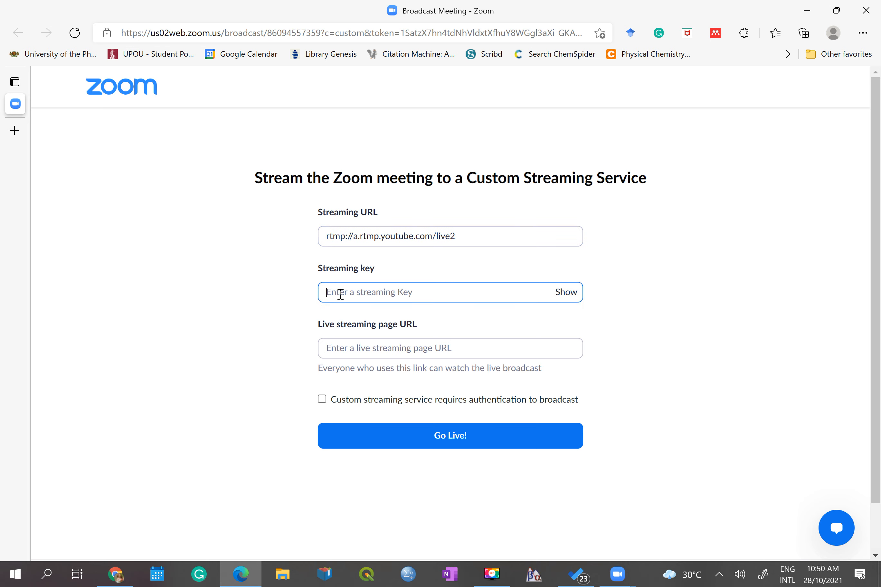
{"action": "key", "text": "alt+Tab"}
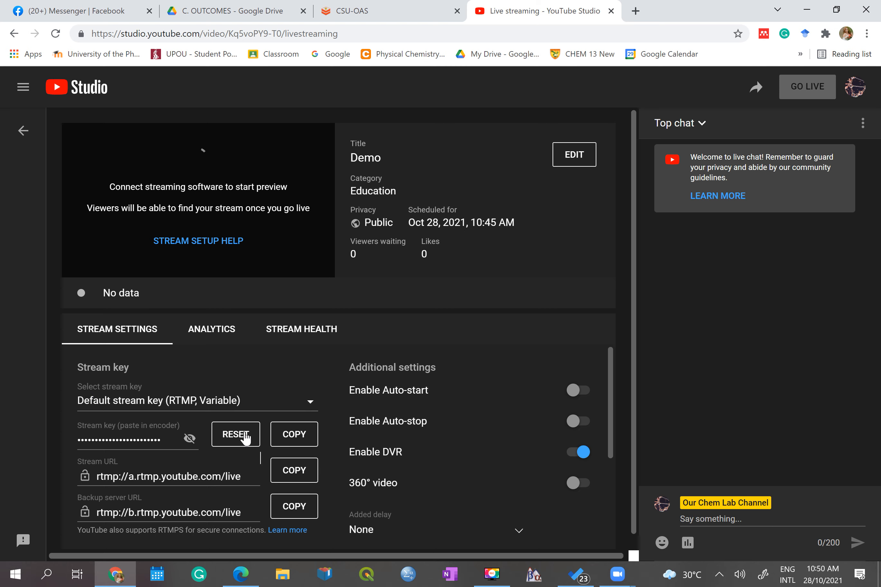
{"action": "left_click", "coordinate": [294, 438]}
{"action": "key", "text": "alt+Tab"}
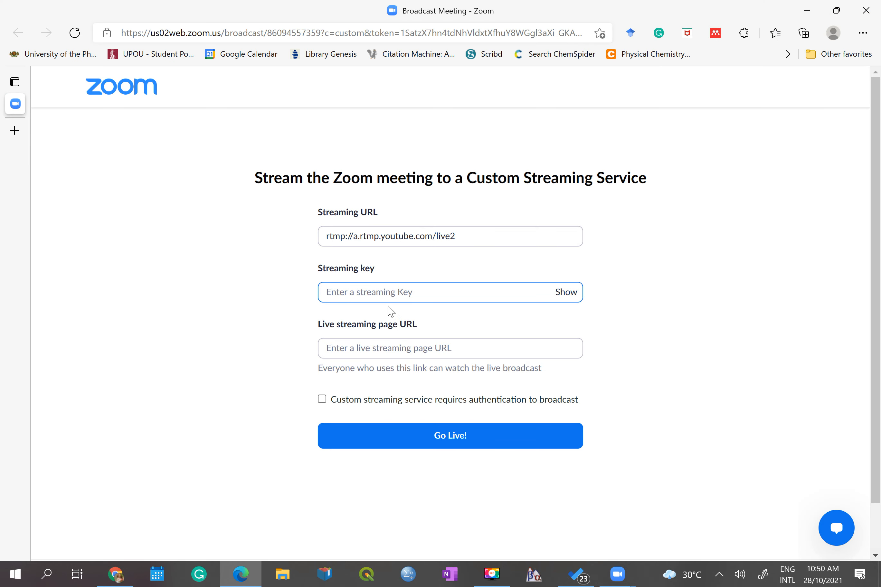
{"action": "key", "text": "ctrl+v"}
{"action": "left_click", "coordinate": [368, 351]}
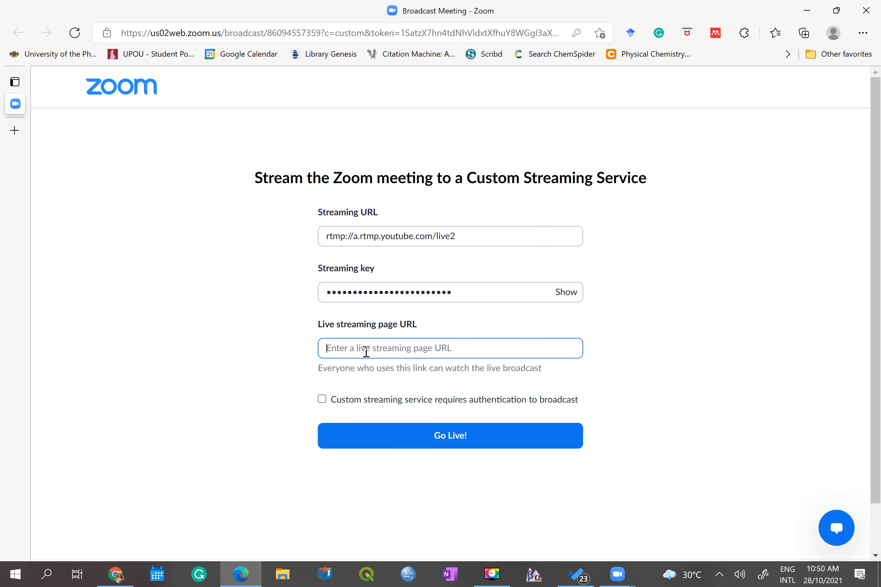
{"action": "key", "text": "alt+Tab"}
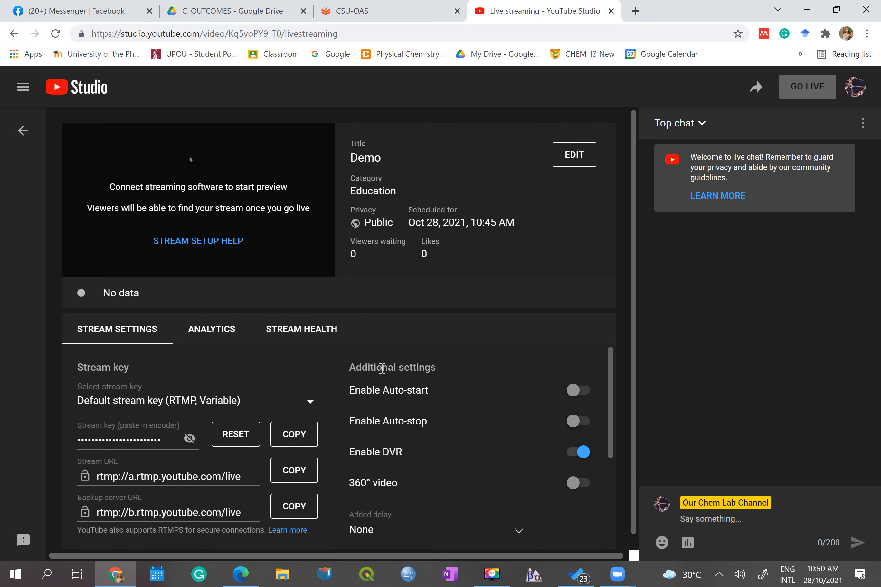
{"action": "left_click", "coordinate": [17, 131]}
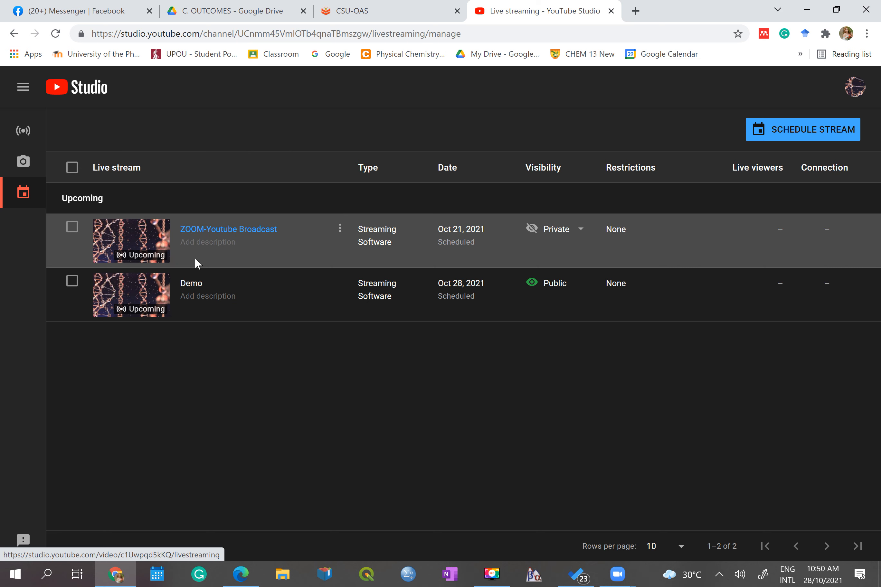
{"action": "left_click", "coordinate": [340, 282]}
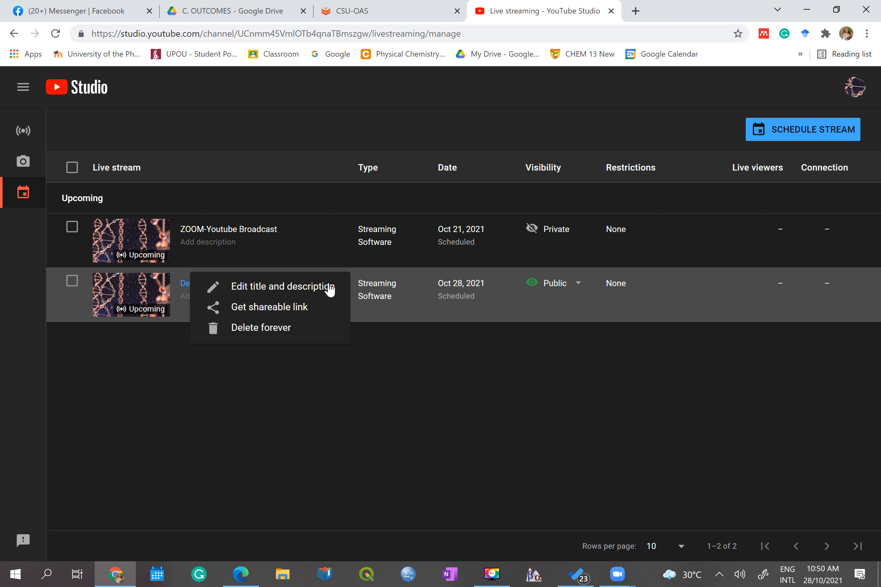
{"action": "left_click", "coordinate": [276, 309]}
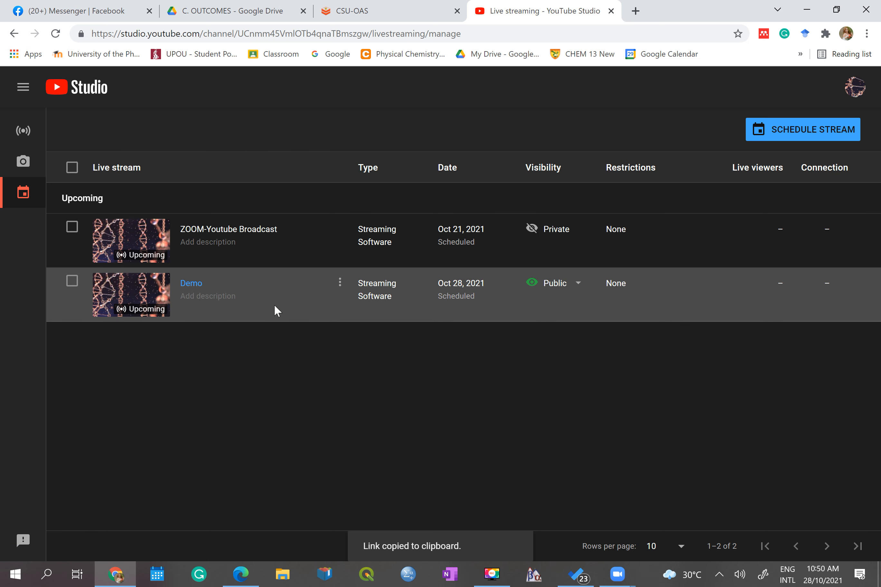
{"action": "key", "text": "alt+Tab"}
{"action": "left_click", "coordinate": [398, 350]}
{"action": "key", "text": "ctrl+v"}
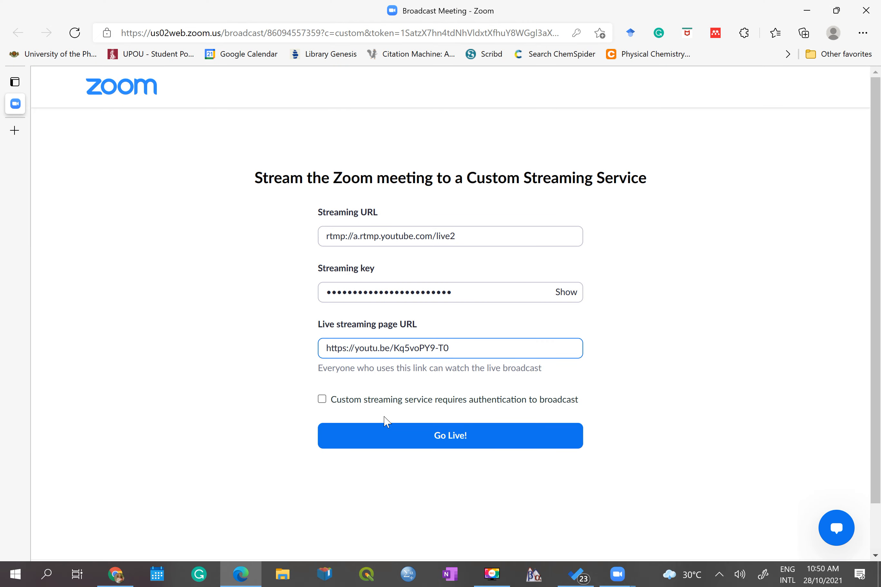
{"action": "left_click", "coordinate": [430, 445]}
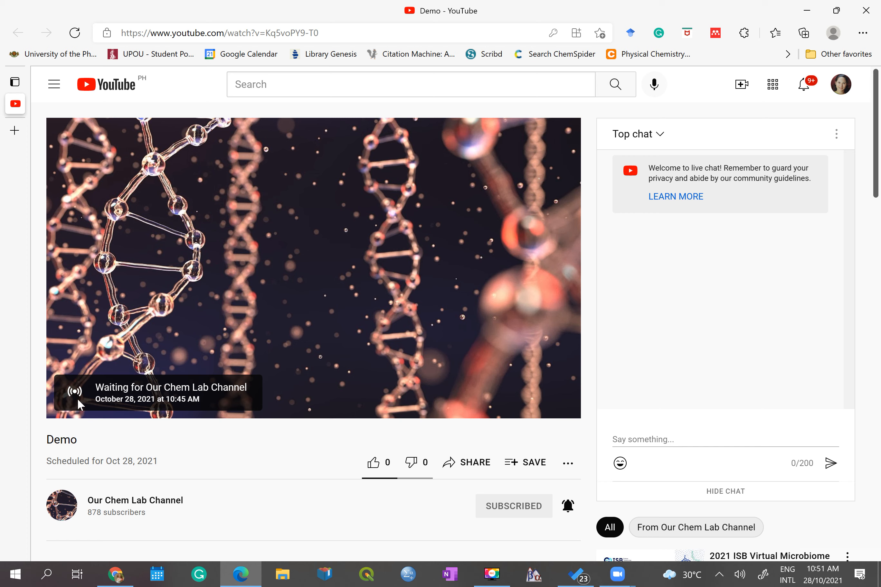
Switch to YouTube Studio in Chrome, open the upcoming Demo stream, and go live once the Zoom feed is connected
{"action": "key", "text": "alt+Tab"}
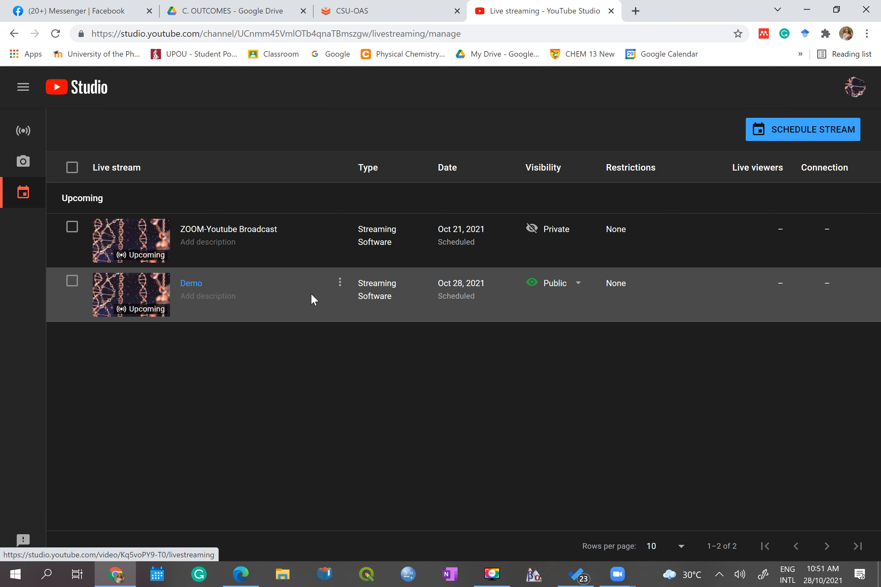
{"action": "left_click", "coordinate": [143, 299]}
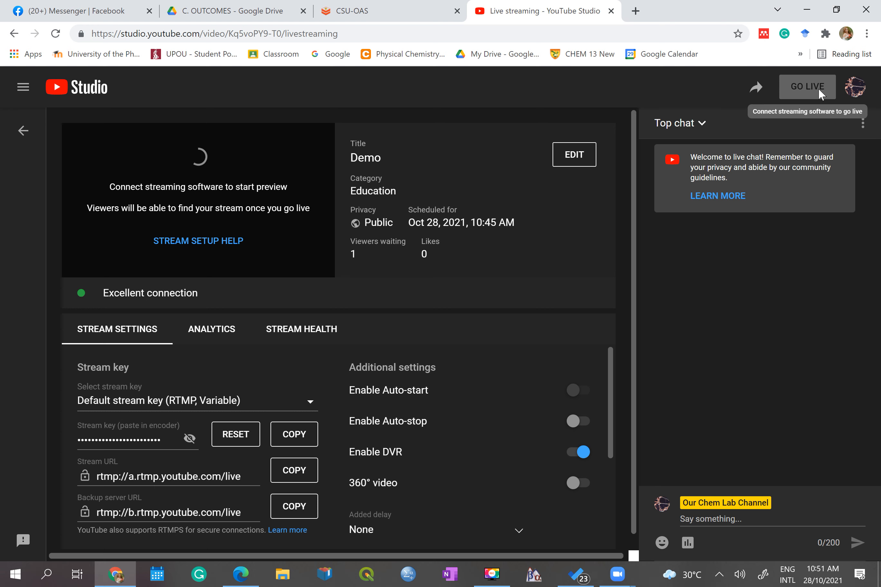
{"action": "key", "text": "alt+Tab"}
{"action": "key", "text": "alt+Tab"}
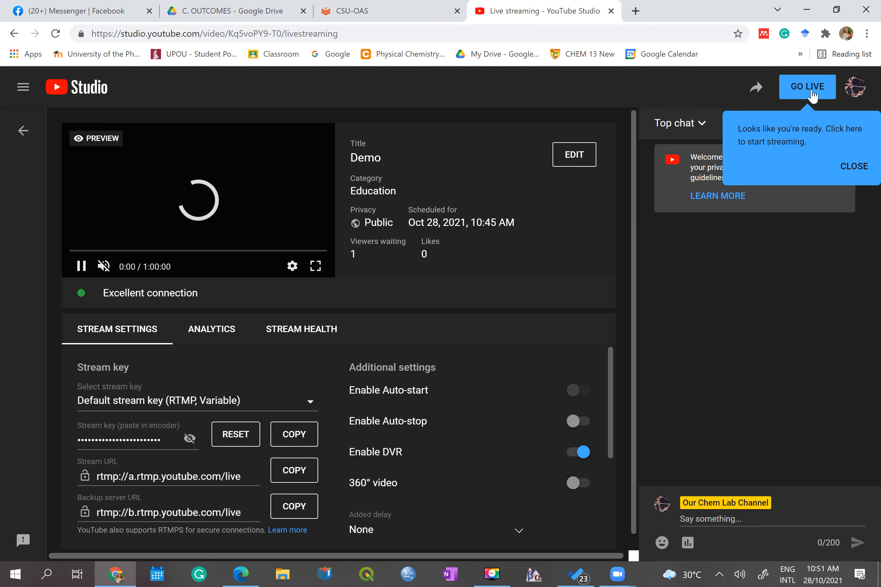
{"action": "left_click", "coordinate": [811, 93]}
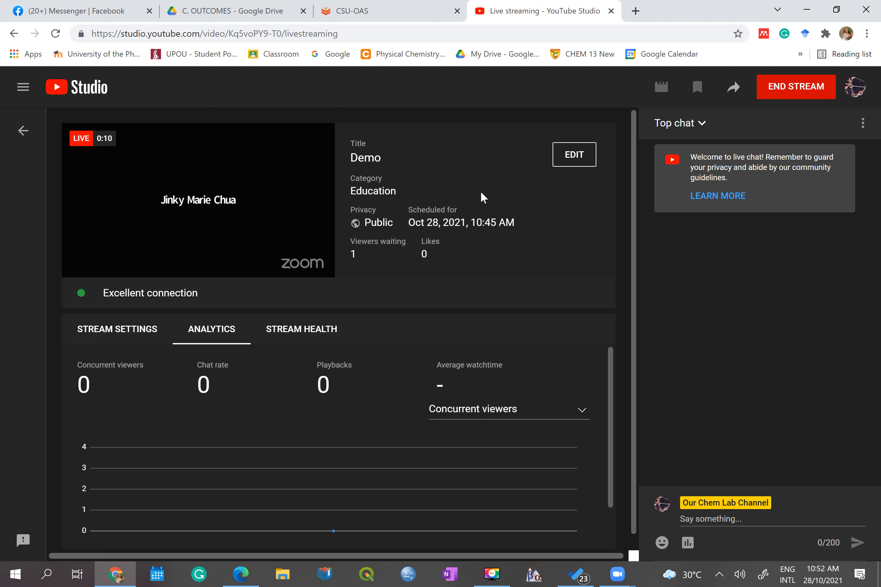
{"action": "left_click", "coordinate": [695, 519]}
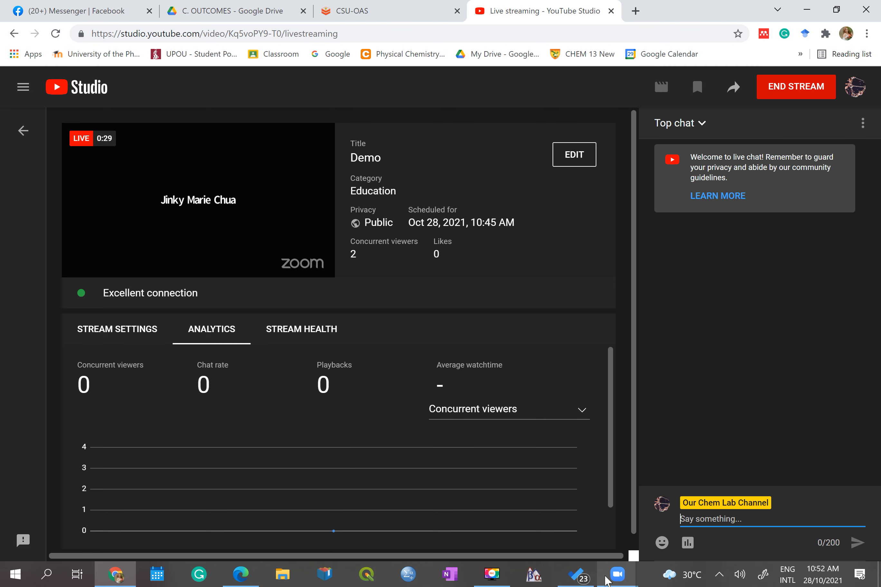
Switch to the Zoom meeting, accept the notice about being livestreamed, and start the camera video
{"action": "mouse_move", "coordinate": [617, 574]}
{"action": "left_click", "coordinate": [671, 522]}
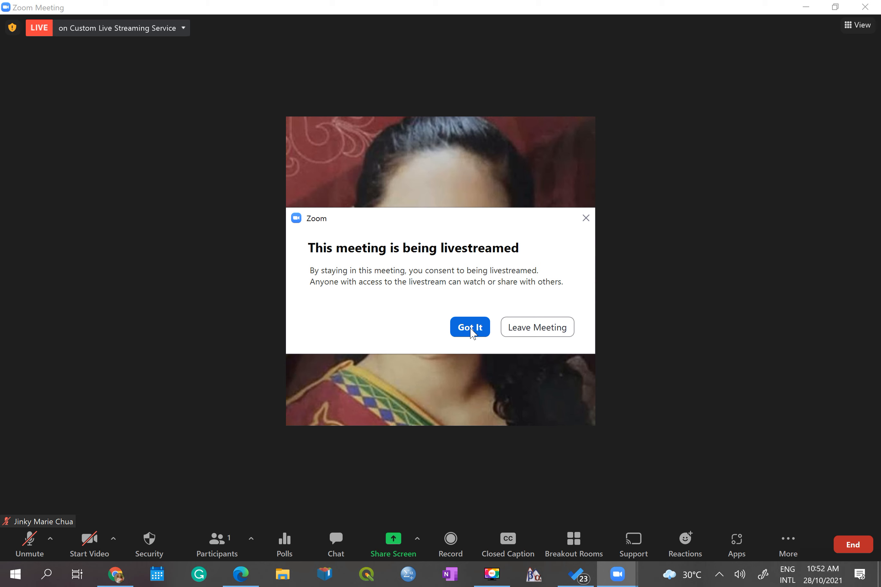
{"action": "left_click", "coordinate": [470, 328]}
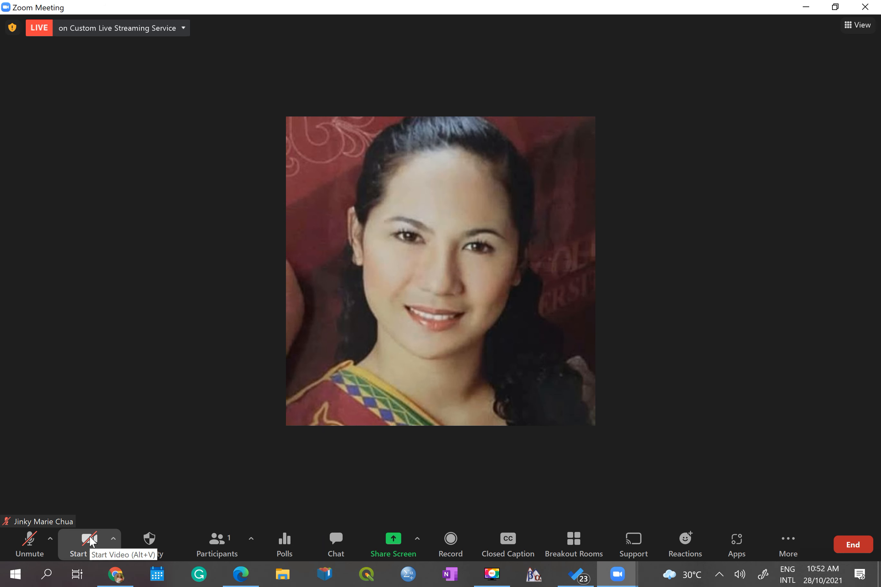
{"action": "left_click", "coordinate": [90, 540]}
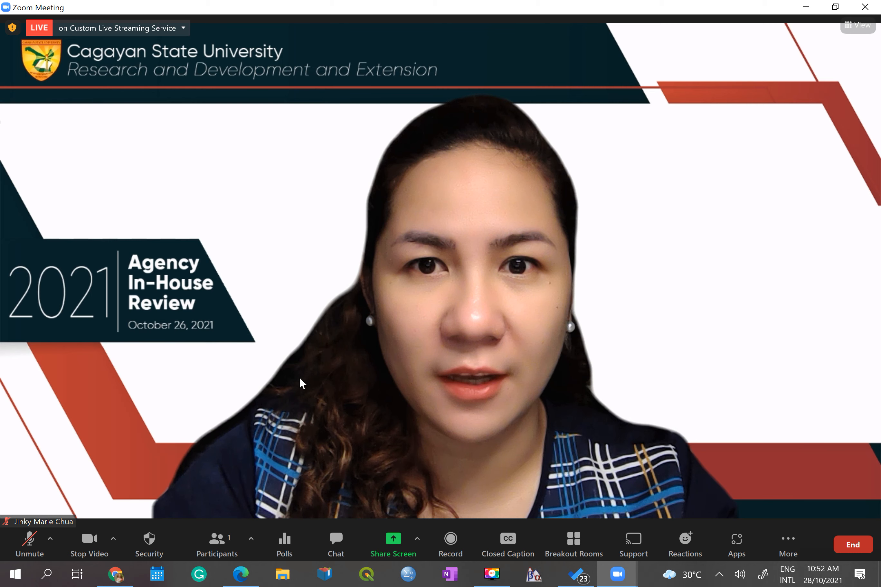
Return to YouTube Studio in Chrome and check the Demo stream's preview at its live point
{"action": "left_click", "coordinate": [116, 574]}
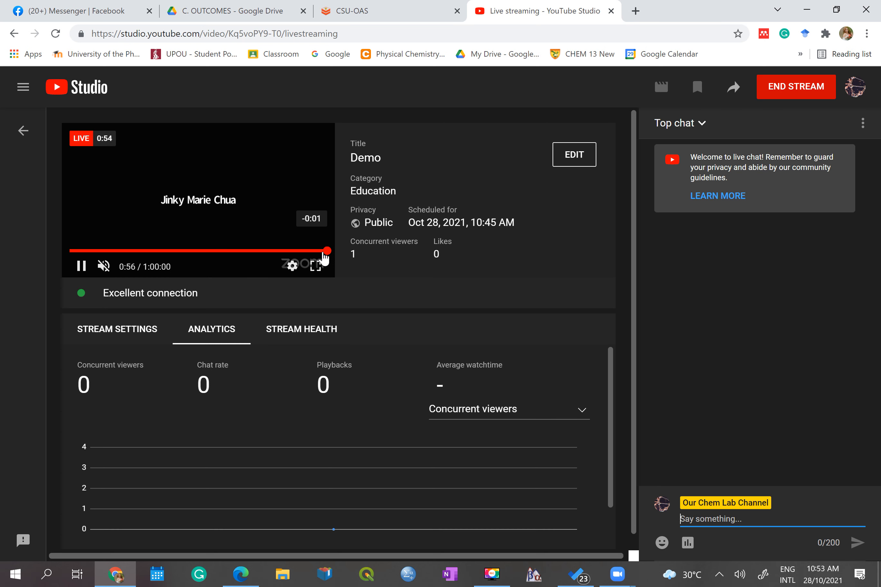
{"action": "left_click", "coordinate": [340, 250]}
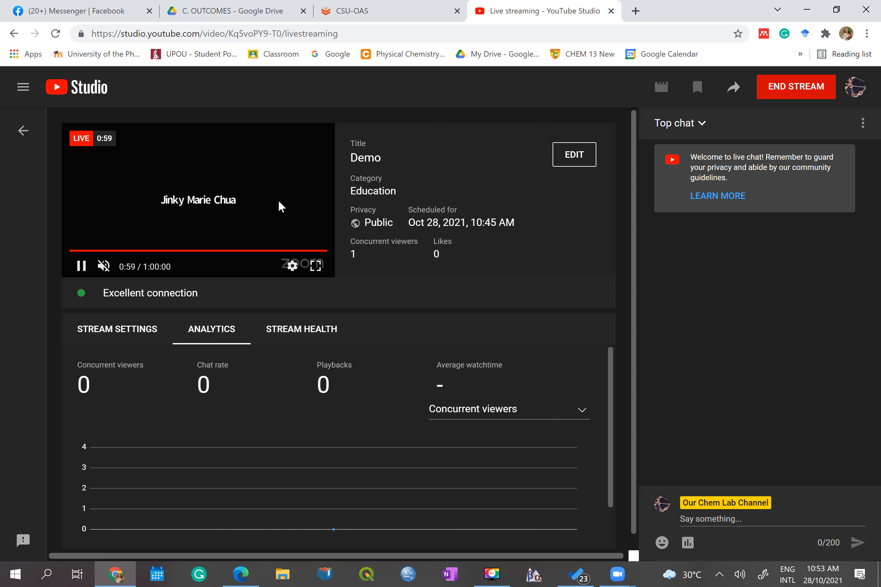